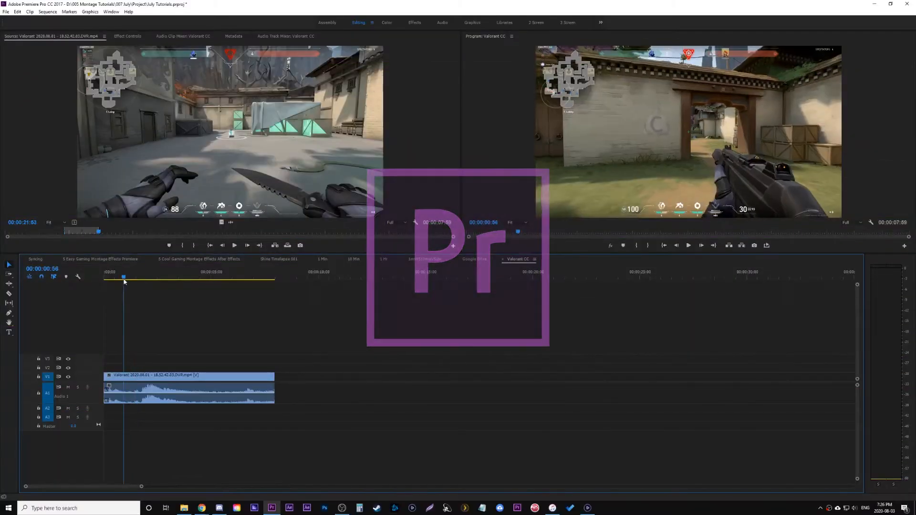
Step: Move to the doorway-enemy frame and bring up Basic Correction in the Color workspace
{"action": "left_click_drag", "start_coordinate": [133, 283], "coordinate": [136, 284]}
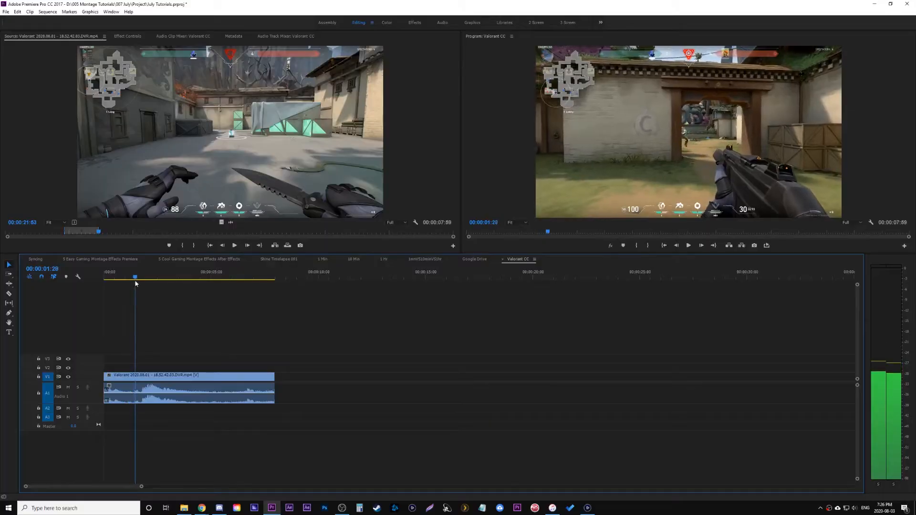
{"action": "left_click", "coordinate": [389, 22]}
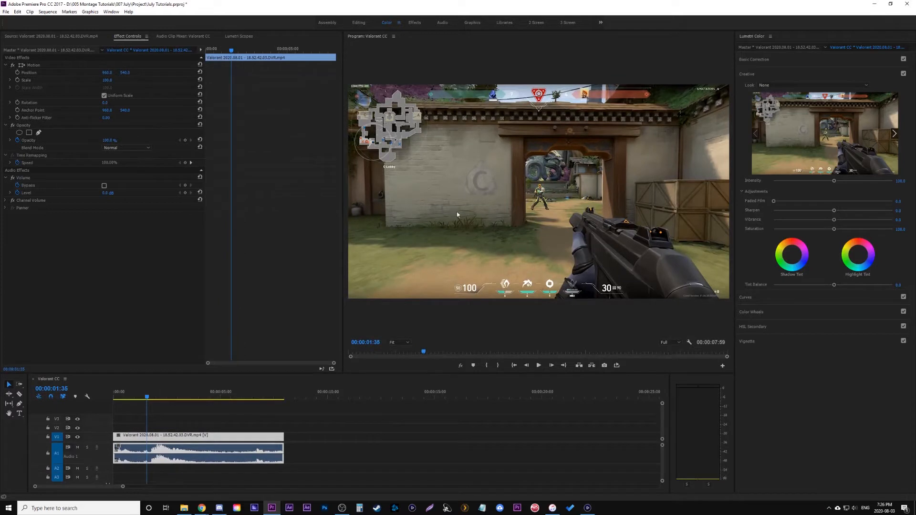
{"action": "left_click", "coordinate": [462, 325]}
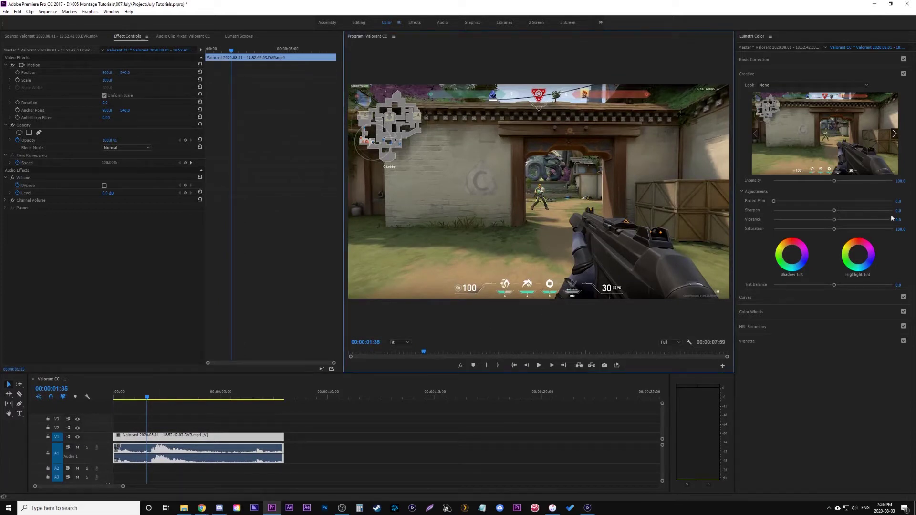
{"action": "left_click", "coordinate": [780, 62]}
Step: Raise the clip's exposure to about 0.4 in Lumetri Color
{"action": "left_click", "coordinate": [895, 142]}
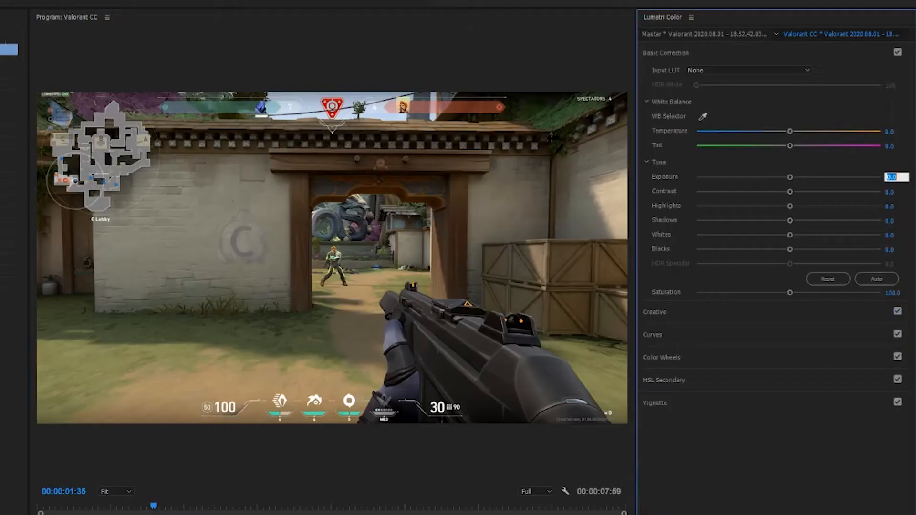
{"action": "type", "text": "0.3"}
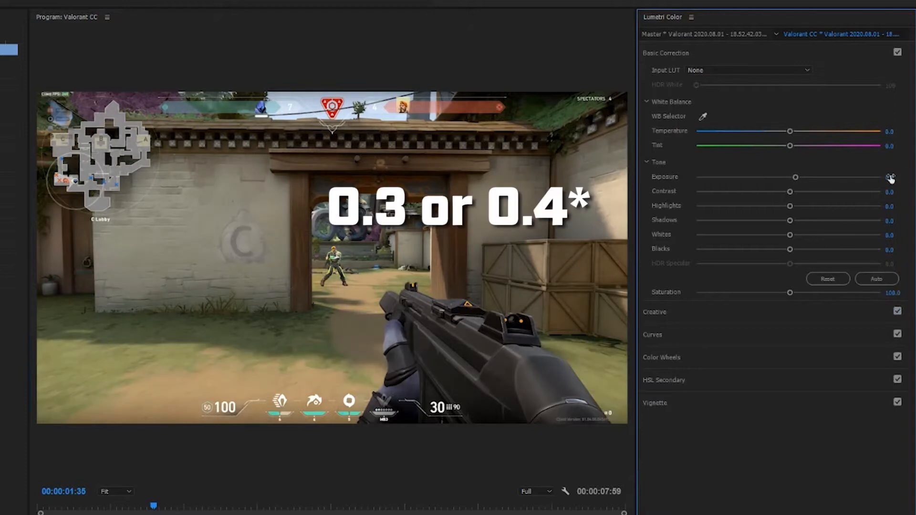
{"action": "type", "text": ".4"}
{"action": "key", "text": "Return"}
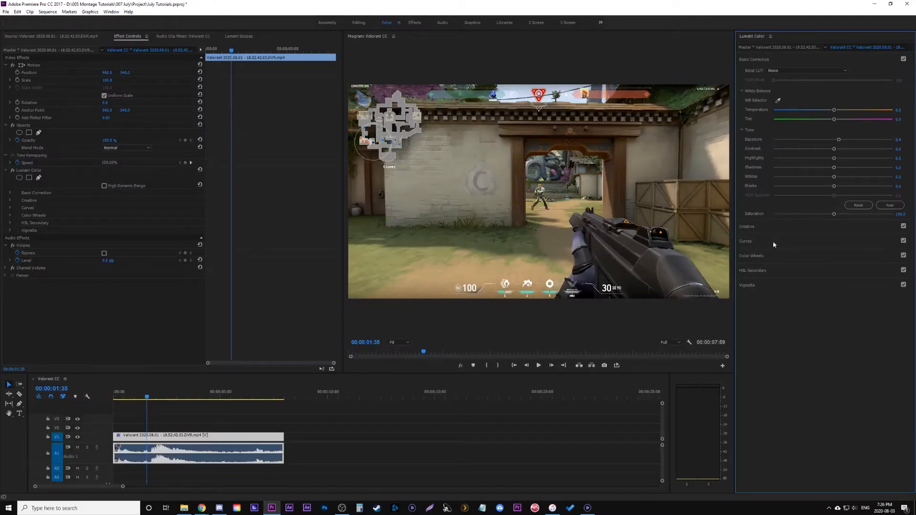
{"action": "left_click", "coordinate": [774, 244]}
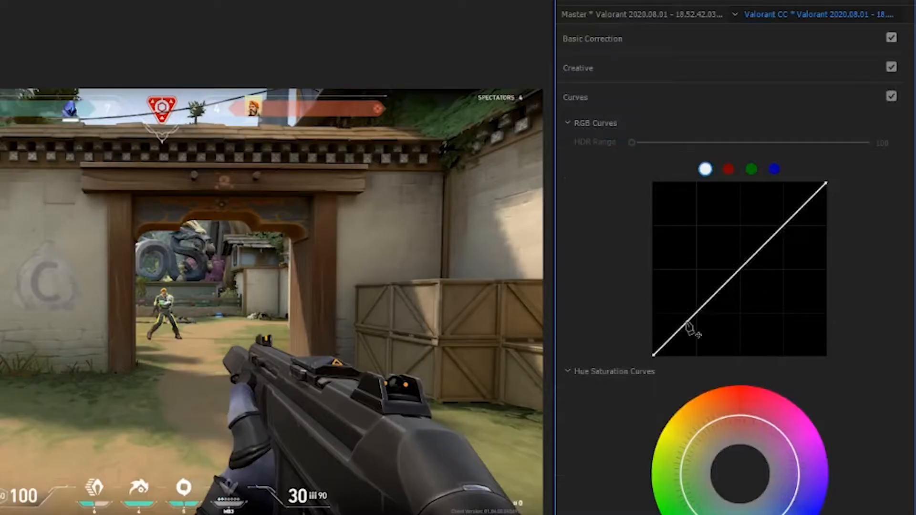
Step: Add three points to the RGB master curve, lift the shadows and slightly raise the highlights
{"action": "left_click", "coordinate": [722, 288]}
{"action": "left_click", "coordinate": [763, 247]}
{"action": "left_click", "coordinate": [790, 220]}
{"action": "left_click_drag", "start_coordinate": [651, 351], "coordinate": [688, 329]}
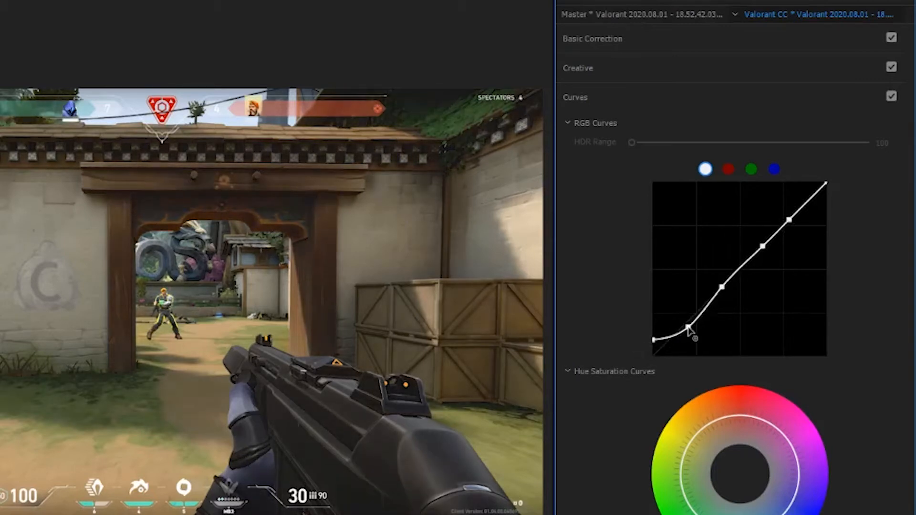
{"action": "left_click_drag", "start_coordinate": [789, 221], "coordinate": [786, 218]}
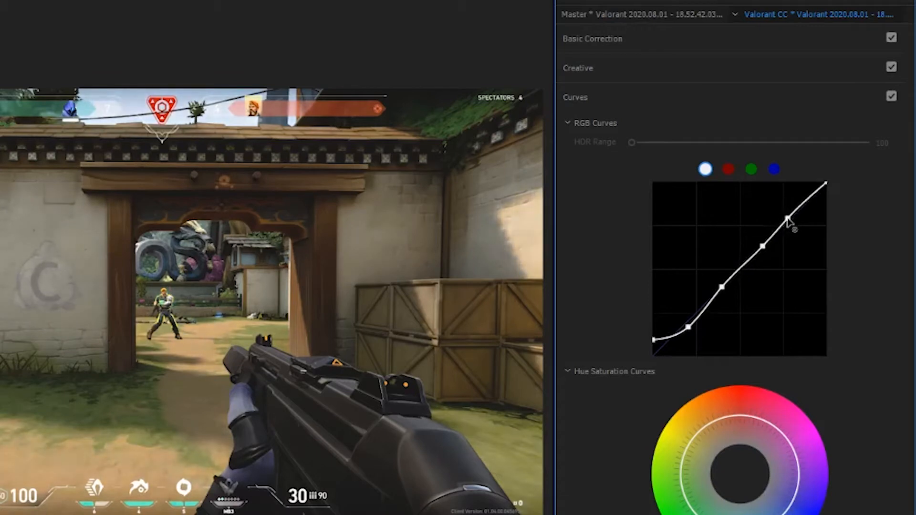
Step: Give the red and green channel curves gentle S-curves with upper and lower points
{"action": "left_click", "coordinate": [728, 170]}
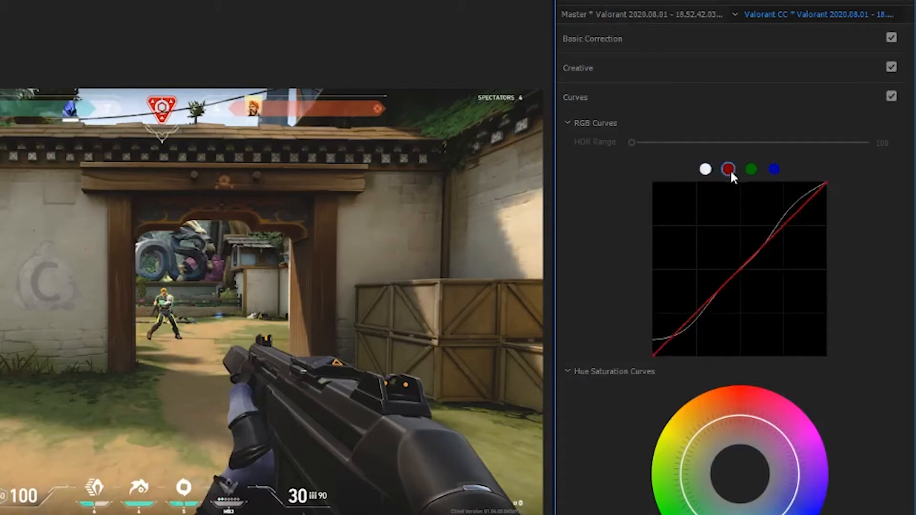
{"action": "left_click", "coordinate": [786, 229]}
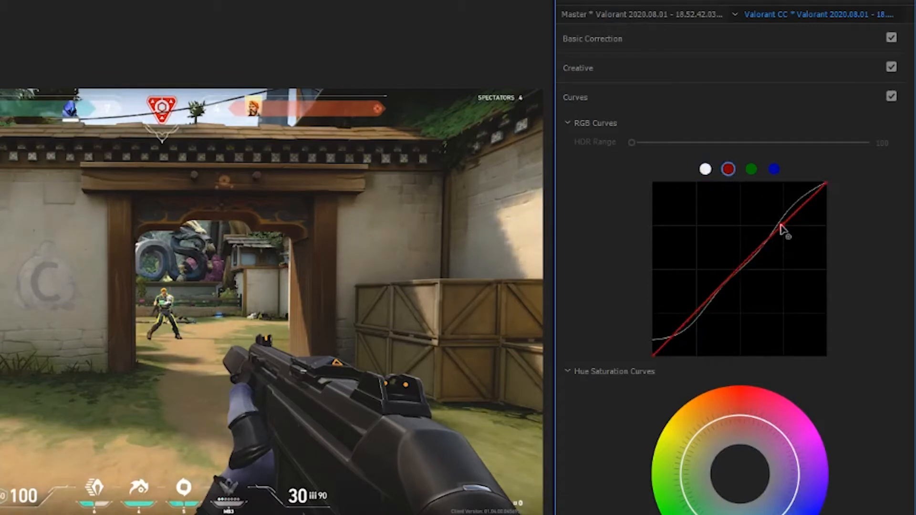
{"action": "left_click", "coordinate": [702, 311]}
{"action": "left_click_drag", "start_coordinate": [700, 310], "coordinate": [704, 314]}
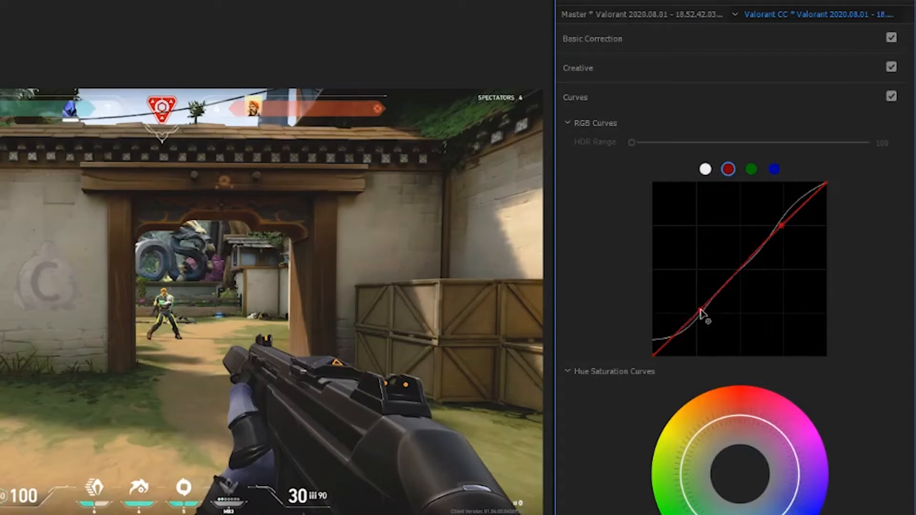
{"action": "left_click", "coordinate": [750, 169]}
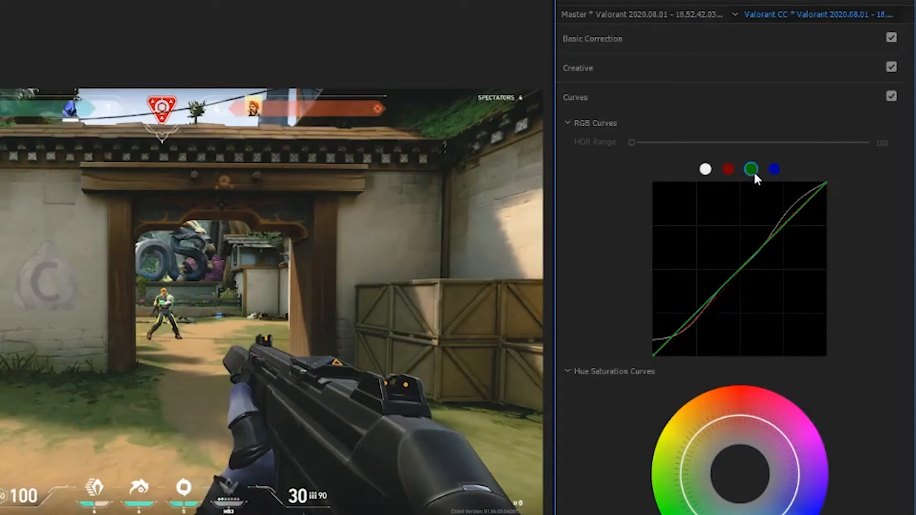
{"action": "left_click", "coordinate": [782, 224]}
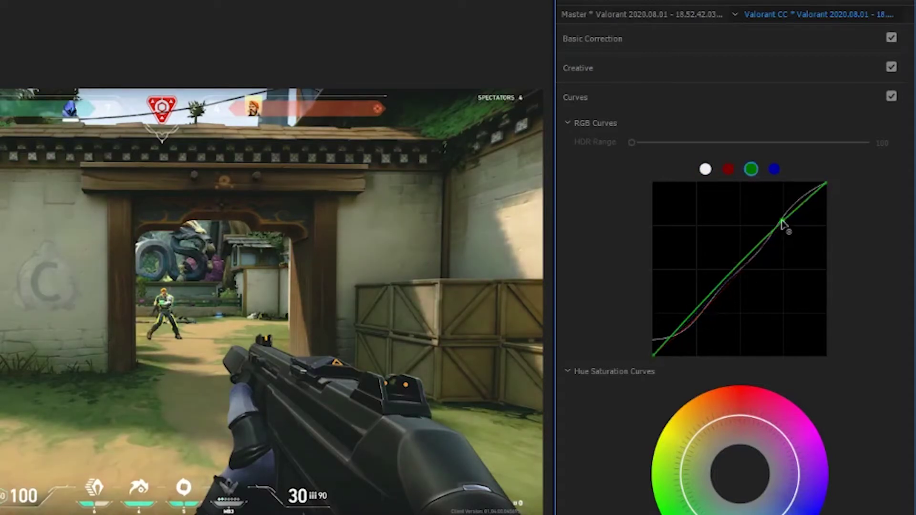
{"action": "left_click", "coordinate": [704, 310]}
Step: Shape a gentle S-curve on the blue channel curve as well
{"action": "left_click", "coordinate": [775, 169]}
{"action": "left_click", "coordinate": [784, 228]}
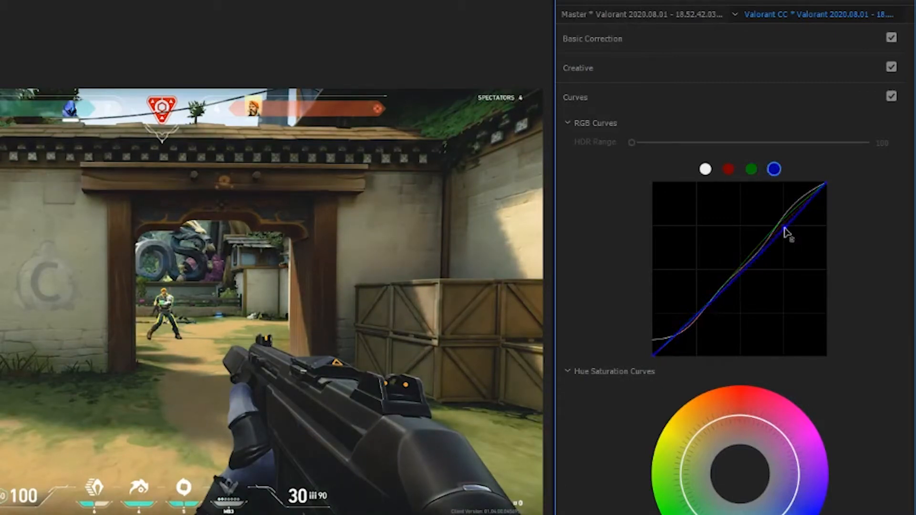
{"action": "left_click", "coordinate": [694, 321]}
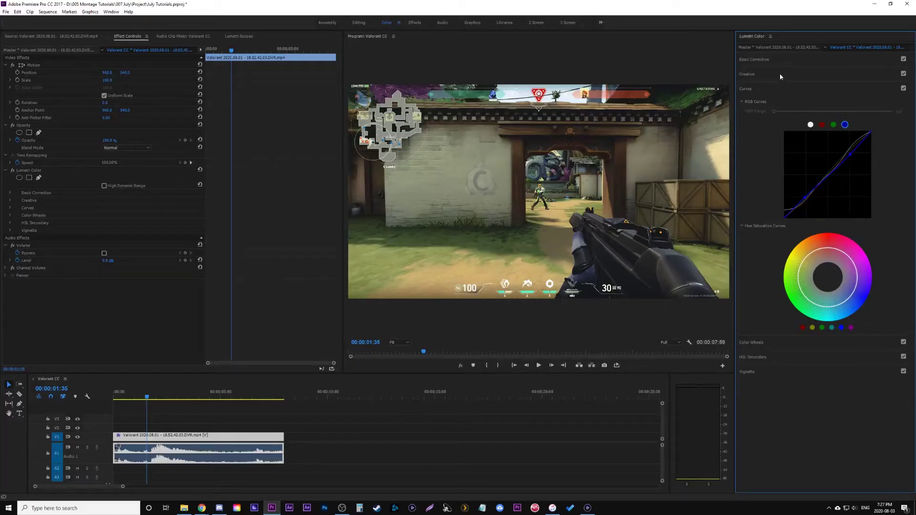
{"action": "left_click", "coordinate": [780, 73]}
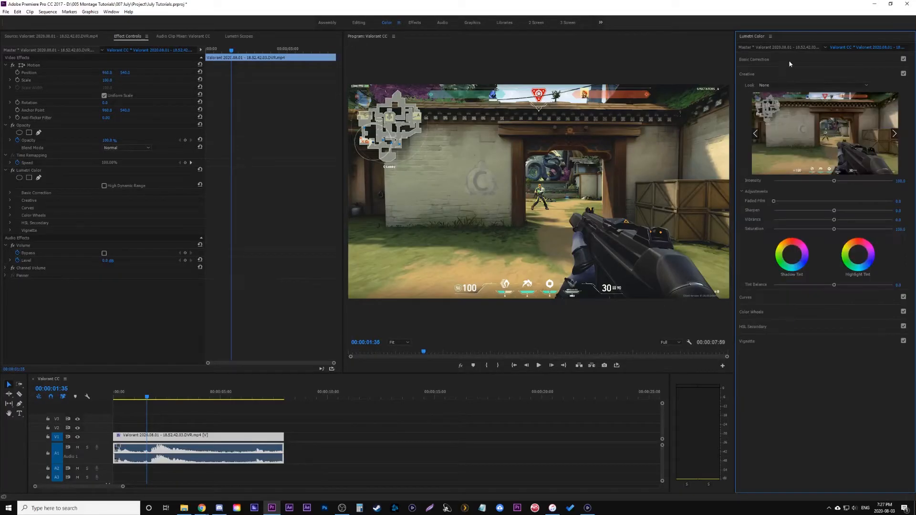
Step: Show the Lumetri Scopes waveform and pull the highlights down slightly in Basic Correction
{"action": "left_click", "coordinate": [789, 61]}
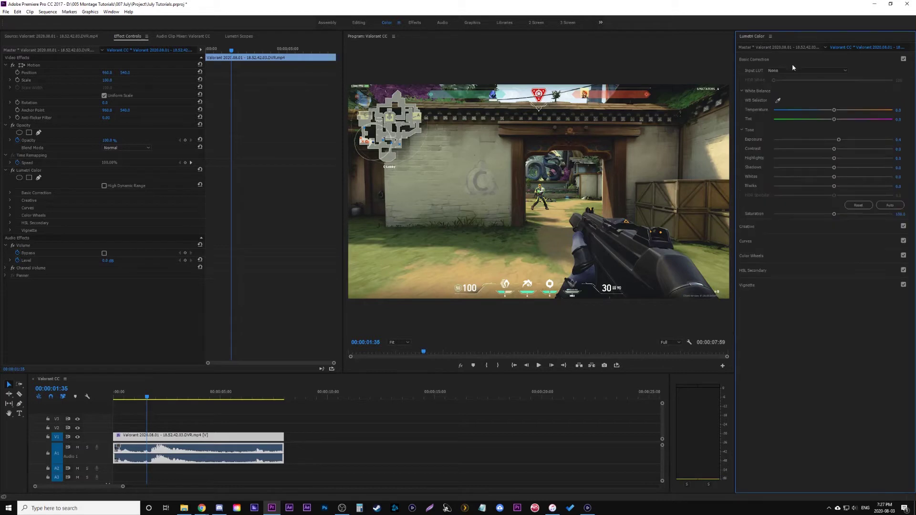
{"action": "left_click", "coordinate": [238, 36]}
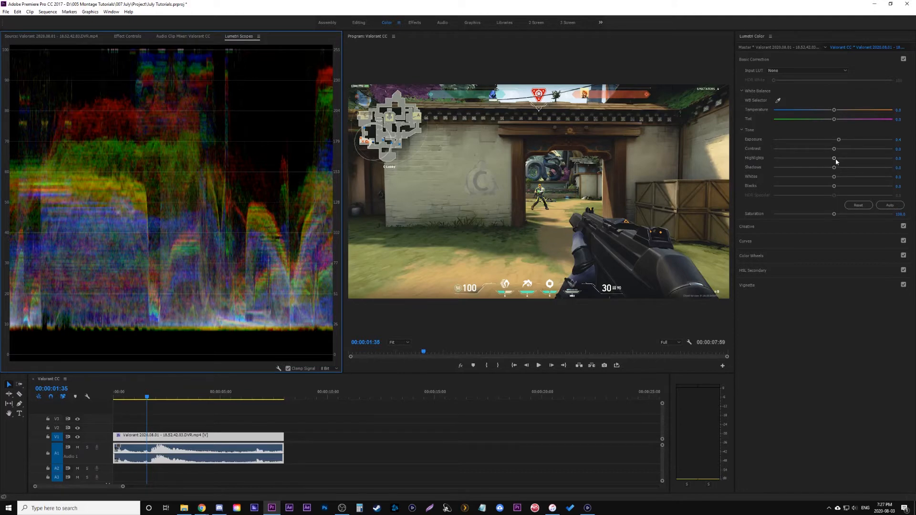
{"action": "mouse_move", "coordinate": [835, 158]}
{"action": "left_mouse_down"}
{"action": "mouse_move", "coordinate": [821, 158]}
{"action": "mouse_move", "coordinate": [831, 158]}
{"action": "left_mouse_up"}
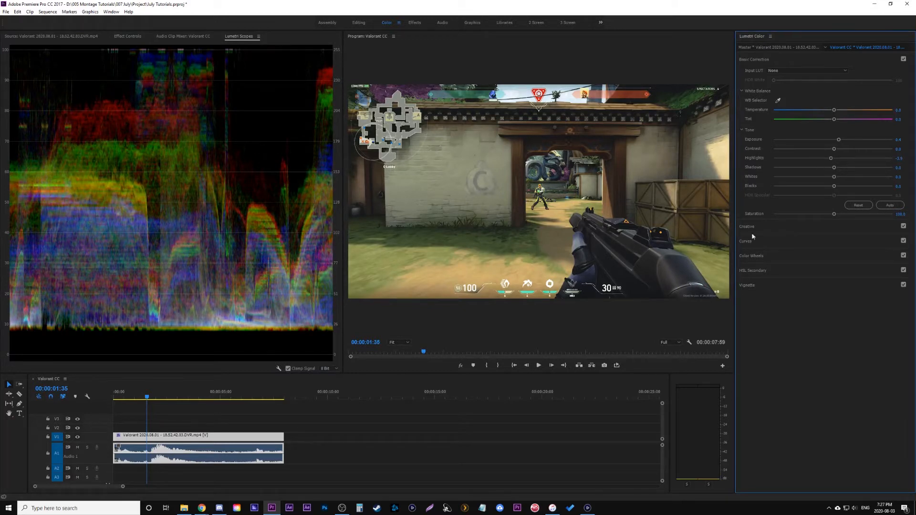
Step: Darken the edges with a vignette, pull its midpoint in, round its shape and harden the edge
{"action": "left_click", "coordinate": [770, 285]}
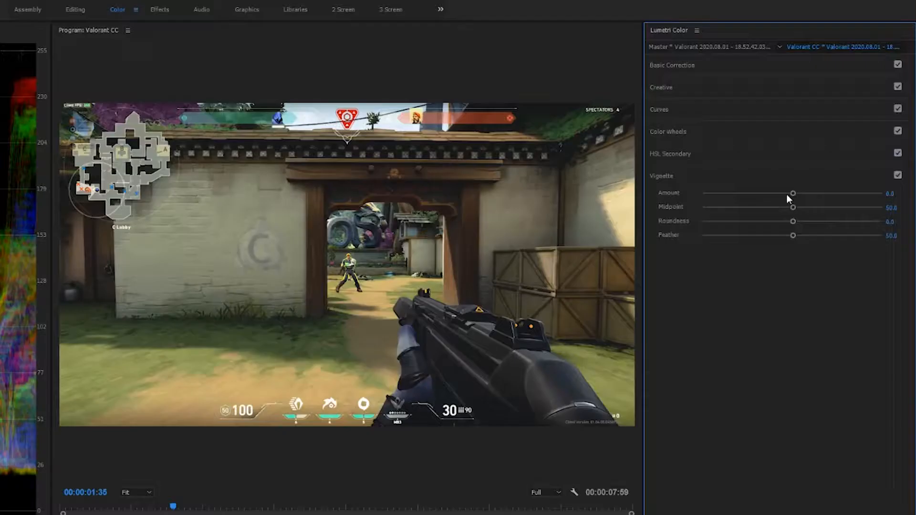
{"action": "left_click_drag", "start_coordinate": [719, 194], "coordinate": [702, 194]}
{"action": "left_click_drag", "start_coordinate": [793, 207], "coordinate": [752, 207]}
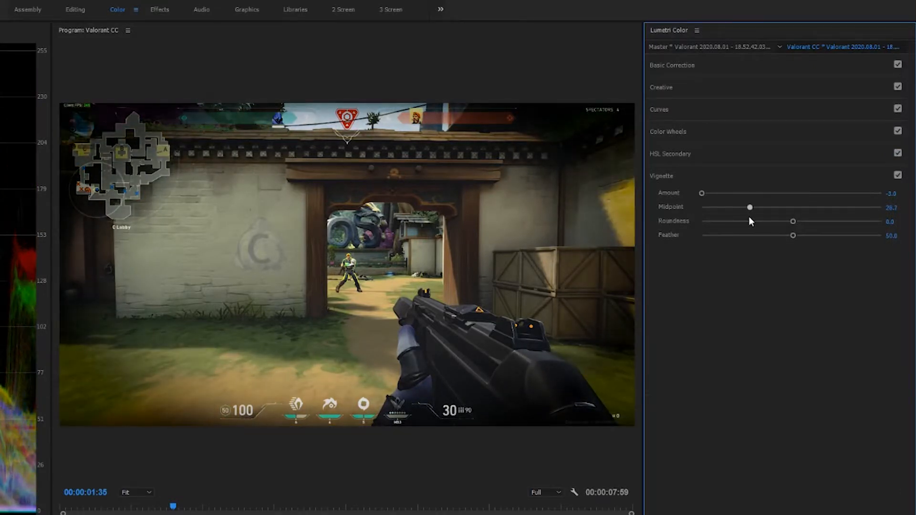
{"action": "mouse_move", "coordinate": [792, 221]}
{"action": "left_mouse_down"}
{"action": "mouse_move", "coordinate": [844, 221]}
{"action": "mouse_move", "coordinate": [799, 221]}
{"action": "mouse_move", "coordinate": [771, 235]}
{"action": "left_mouse_up"}
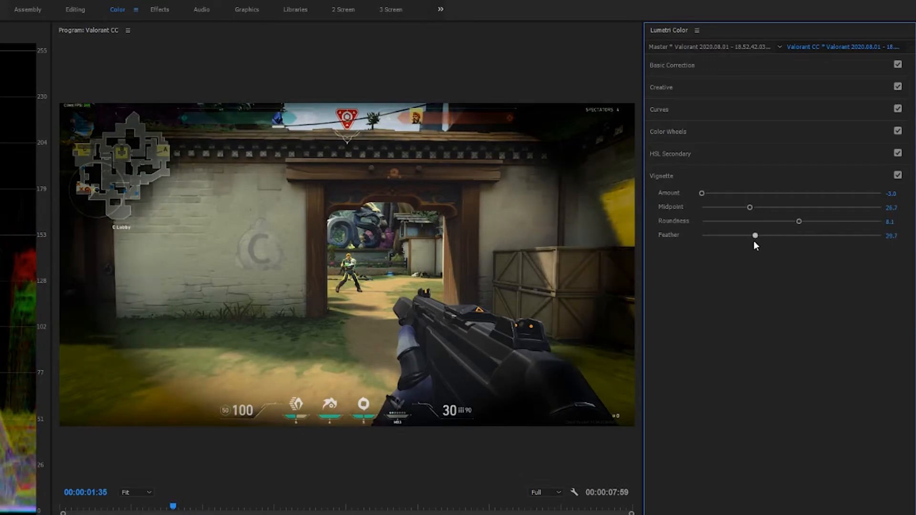
{"action": "mouse_move", "coordinate": [771, 235]}
{"action": "left_mouse_down"}
{"action": "mouse_move", "coordinate": [702, 236]}
{"action": "mouse_move", "coordinate": [882, 235]}
{"action": "left_mouse_up"}
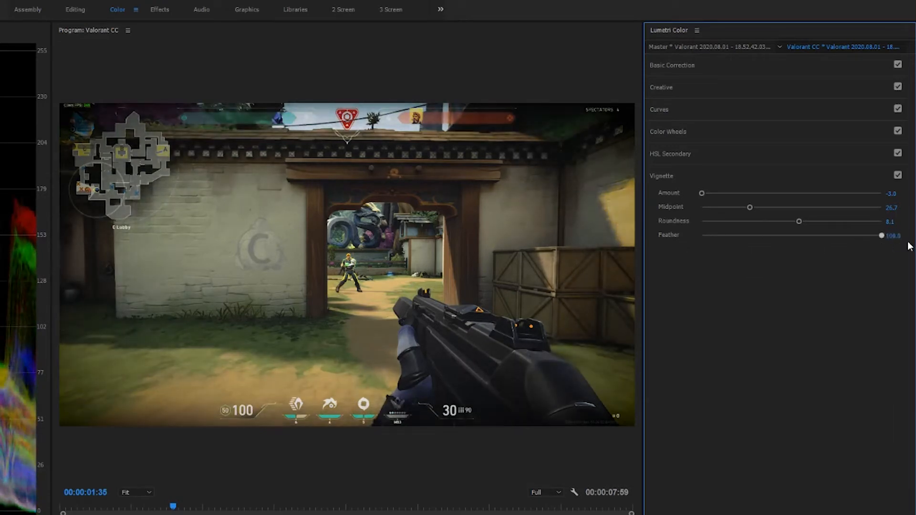
Step: Feather the vignette fully, refine roundness and midpoint, and compare it off and on
{"action": "mouse_move", "coordinate": [799, 221]}
{"action": "left_mouse_down"}
{"action": "mouse_move", "coordinate": [774, 221]}
{"action": "mouse_move", "coordinate": [818, 221]}
{"action": "left_mouse_up"}
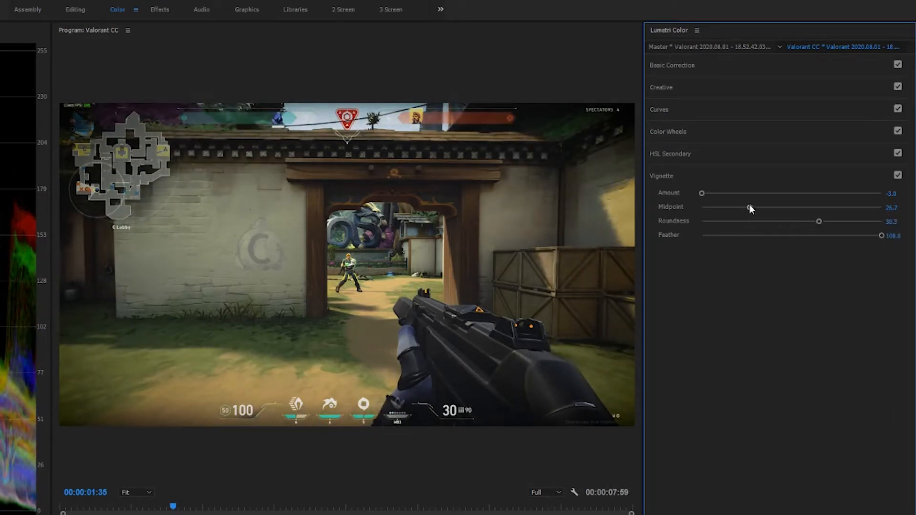
{"action": "mouse_move", "coordinate": [749, 207]}
{"action": "left_mouse_down"}
{"action": "mouse_move", "coordinate": [701, 207]}
{"action": "mouse_move", "coordinate": [783, 194]}
{"action": "left_mouse_up"}
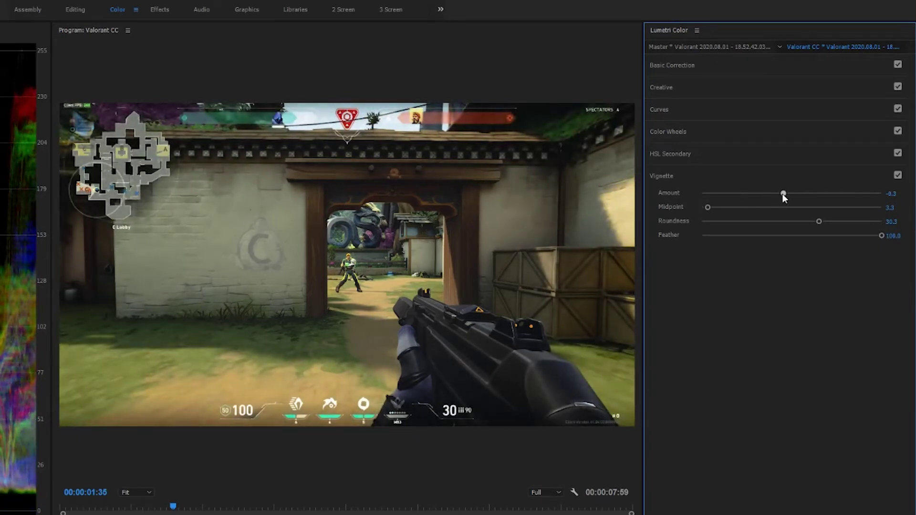
{"action": "left_click", "coordinate": [897, 176]}
{"action": "left_click", "coordinate": [898, 176]}
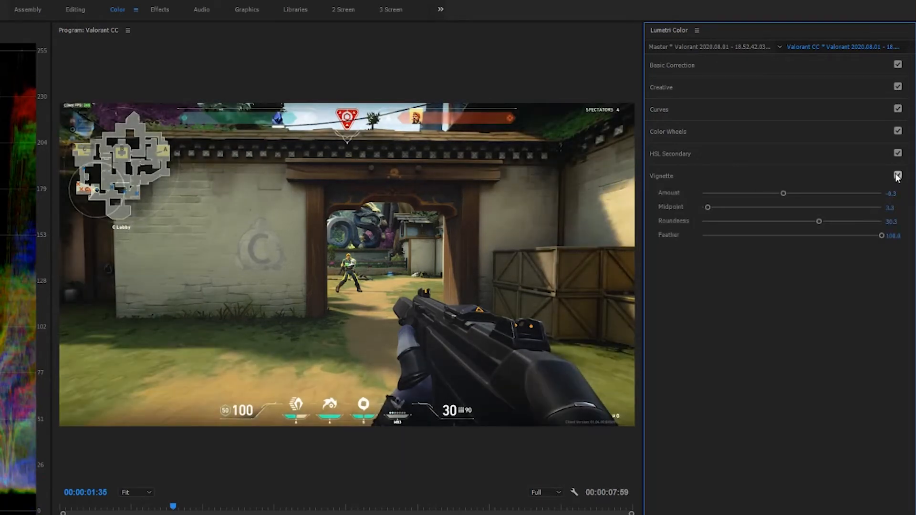
{"action": "left_click", "coordinate": [727, 175]}
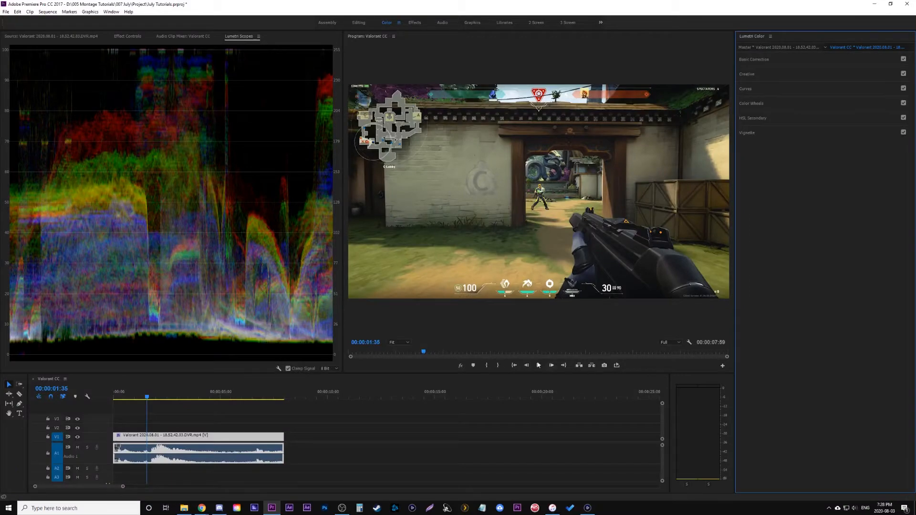
{"action": "left_click", "coordinate": [127, 36]}
Step: Review playback near 00:00:04:09 and pull the highlights down to about -24
{"action": "key", "text": "space"}
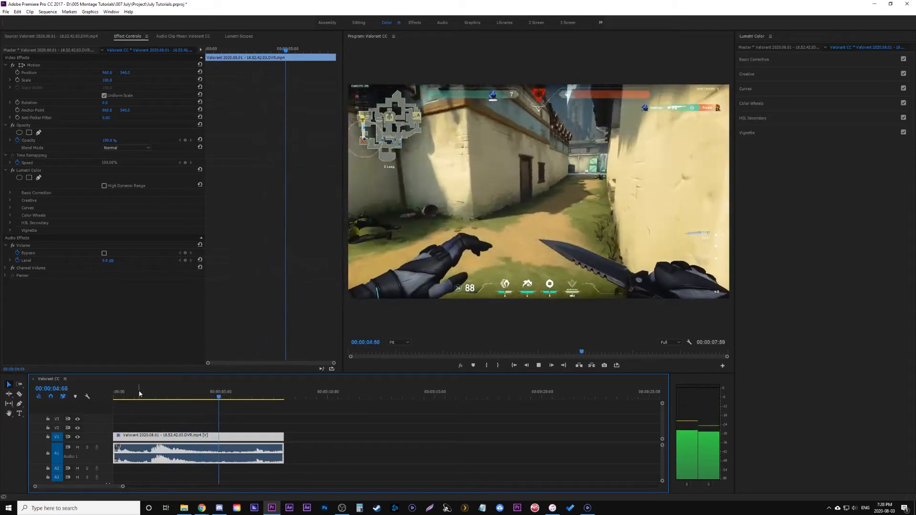
{"action": "key", "text": "space"}
{"action": "left_click", "coordinate": [191, 400]}
{"action": "left_click", "coordinate": [752, 102]}
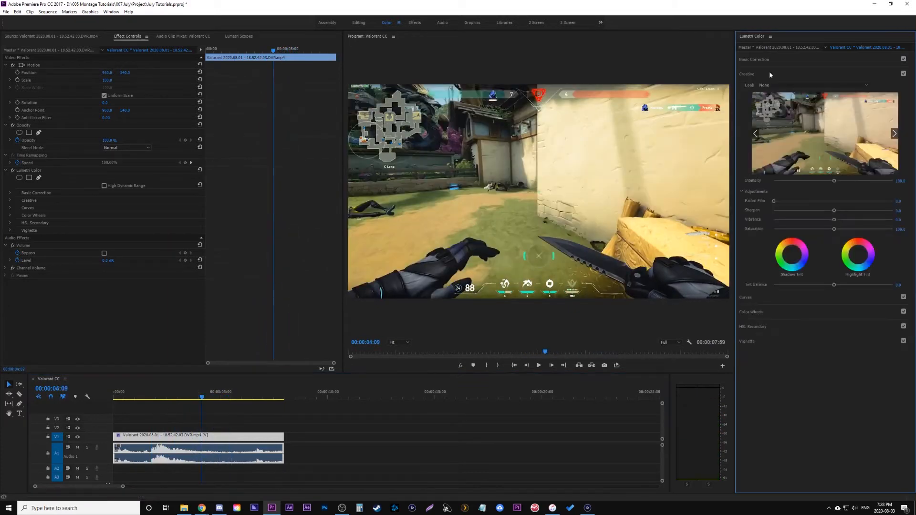
{"action": "left_click", "coordinate": [755, 59]}
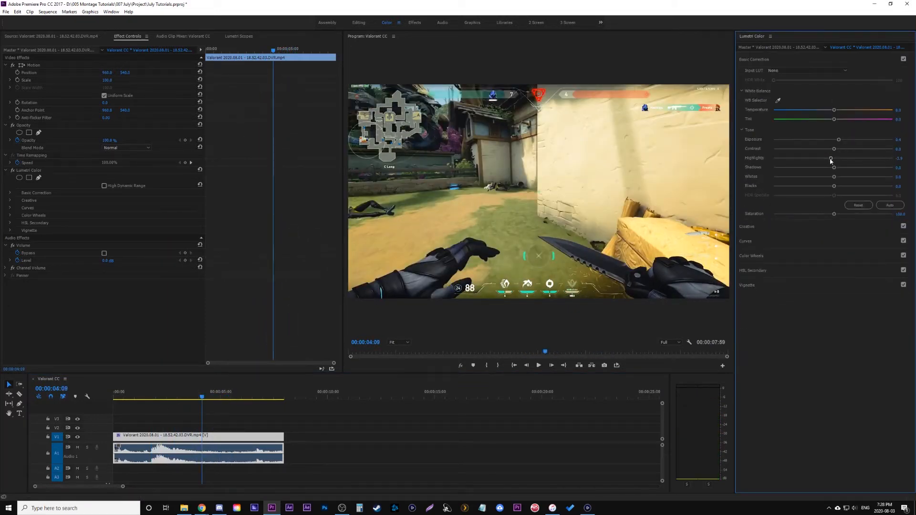
{"action": "left_click_drag", "start_coordinate": [832, 160], "coordinate": [820, 161]}
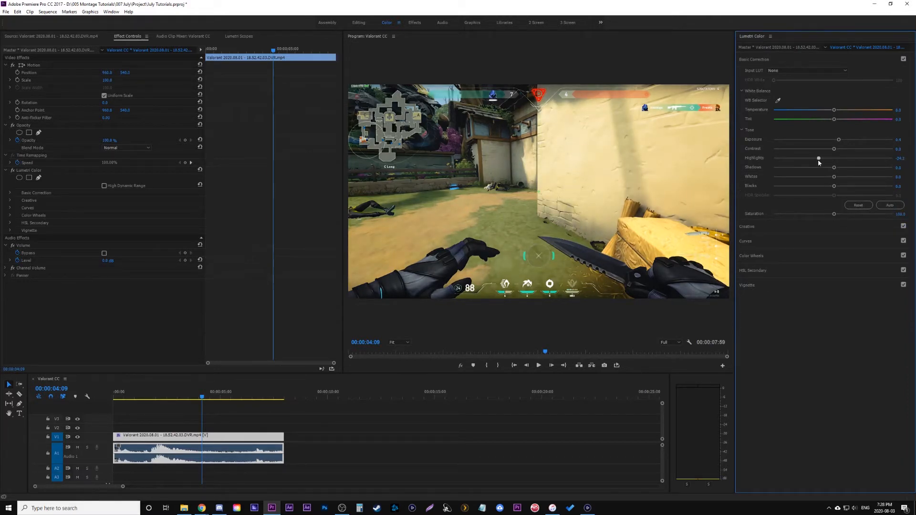
{"action": "left_click", "coordinate": [791, 227]}
Step: Lower vibrance slightly below zero and scrub back to about 00:00:02:15
{"action": "left_click_drag", "start_coordinate": [833, 219], "coordinate": [829, 221]}
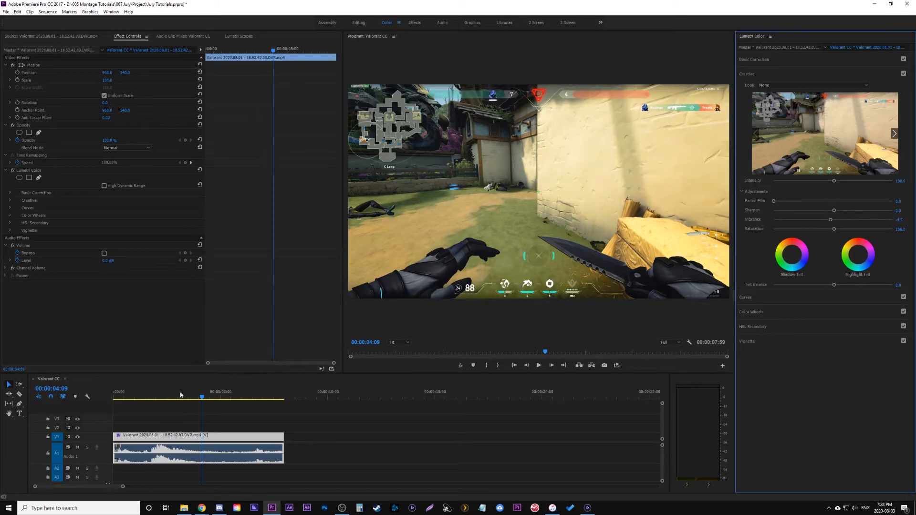
{"action": "left_click_drag", "start_coordinate": [181, 395], "coordinate": [161, 395]}
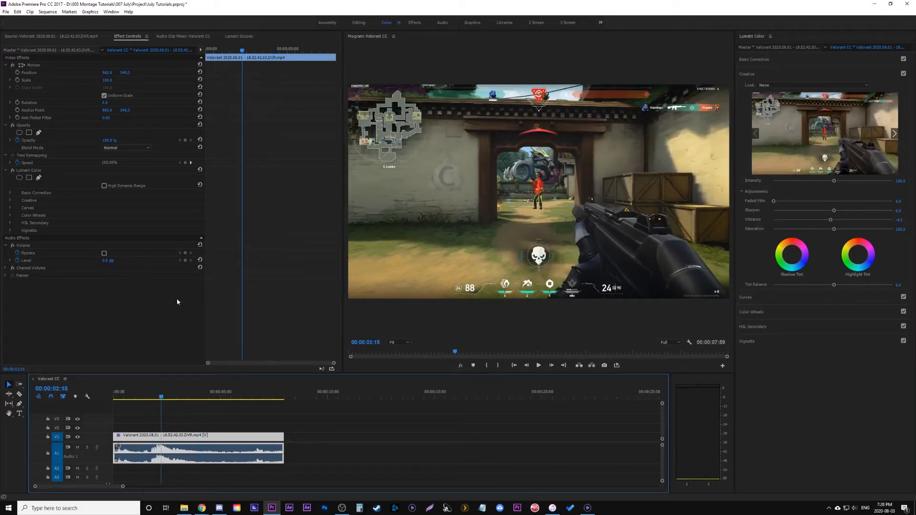
Step: Toggle the Lumetri grade off and on during playback and jump back to 00:00:02:12
{"action": "left_click", "coordinate": [12, 171]}
{"action": "left_click", "coordinate": [12, 171]}
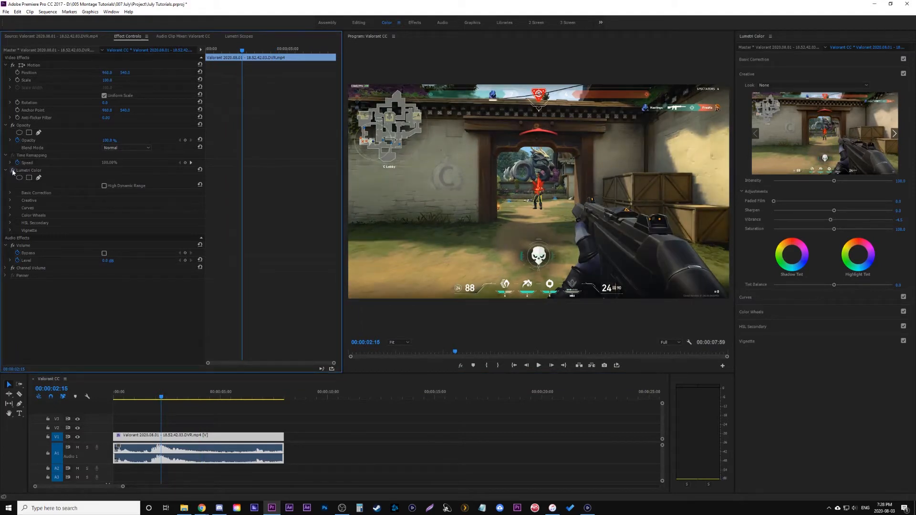
{"action": "left_click", "coordinate": [13, 170]}
{"action": "key", "text": "space"}
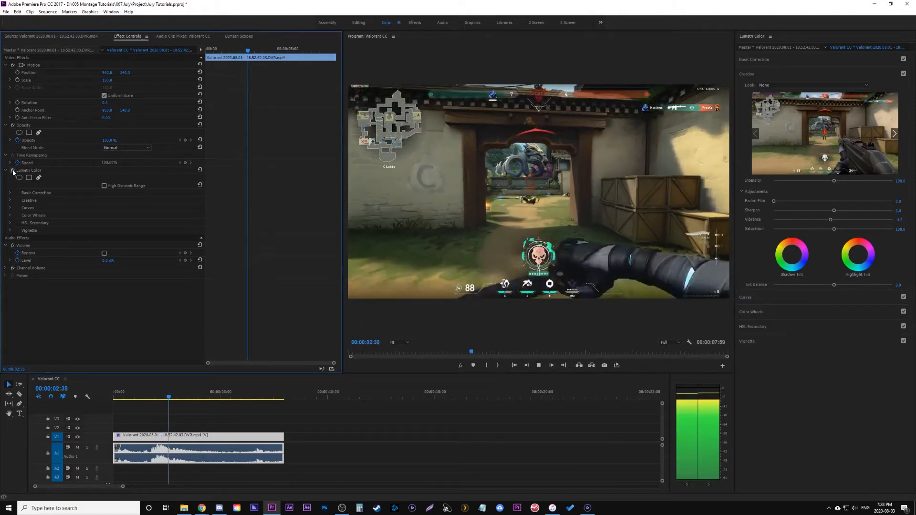
{"action": "key", "text": "space"}
{"action": "left_click", "coordinate": [162, 395]}
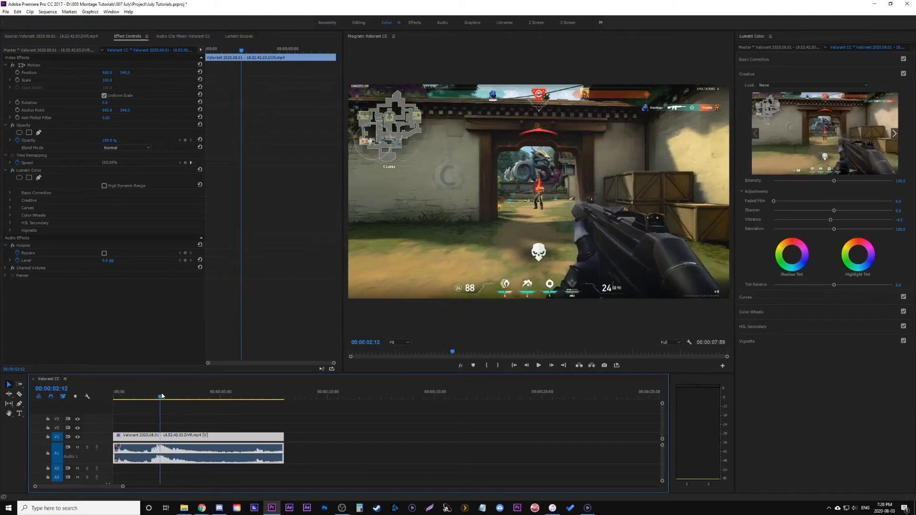
Step: Compare before and after at that frame, then remove the Lumetri Color grade
{"action": "left_click", "coordinate": [12, 170]}
{"action": "left_click", "coordinate": [12, 171]}
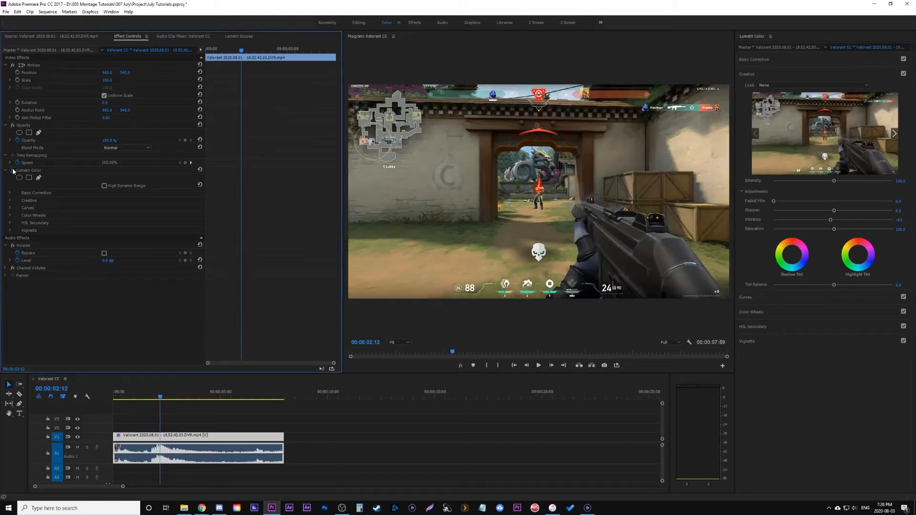
{"action": "left_click", "coordinate": [12, 171]}
{"action": "left_click", "coordinate": [13, 170]}
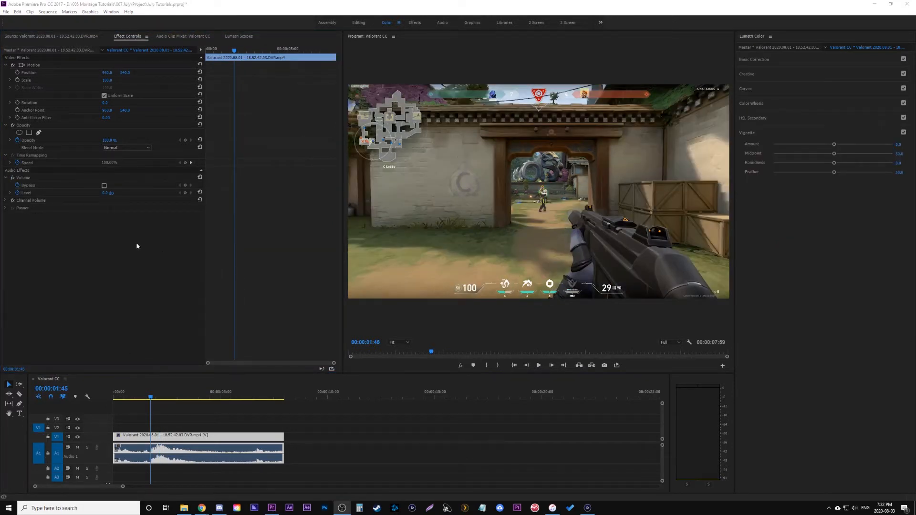
Step: Apply the SL NEUTRAL START creative look to the clip
{"action": "left_click", "coordinate": [137, 247]}
{"action": "left_click", "coordinate": [774, 74]}
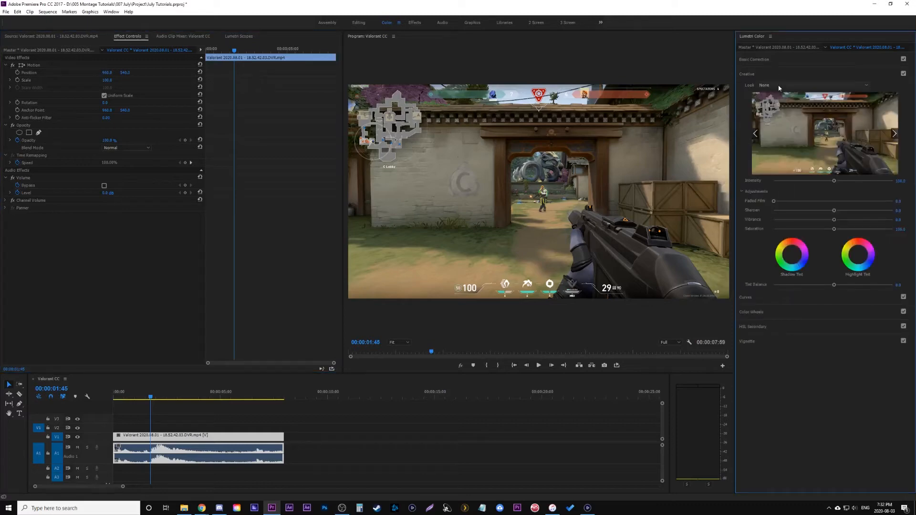
{"action": "left_click", "coordinate": [781, 84]}
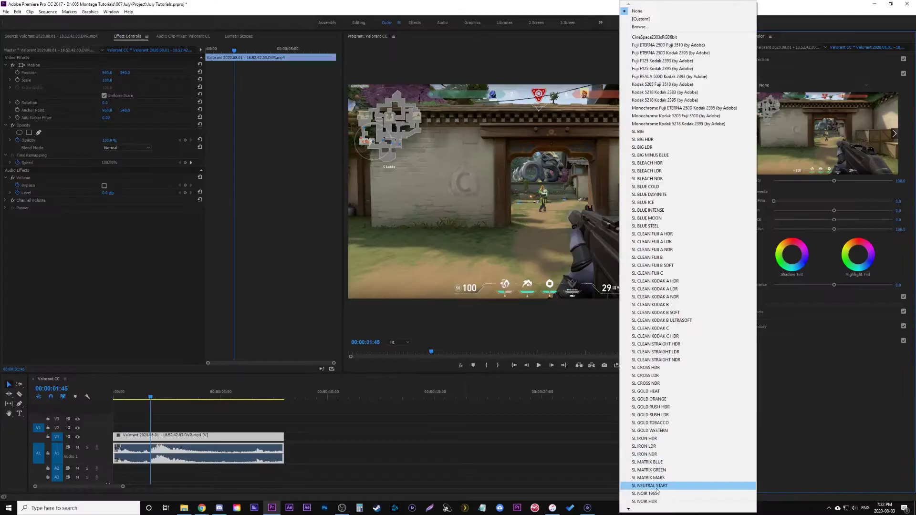
{"action": "left_click", "coordinate": [557, 432]}
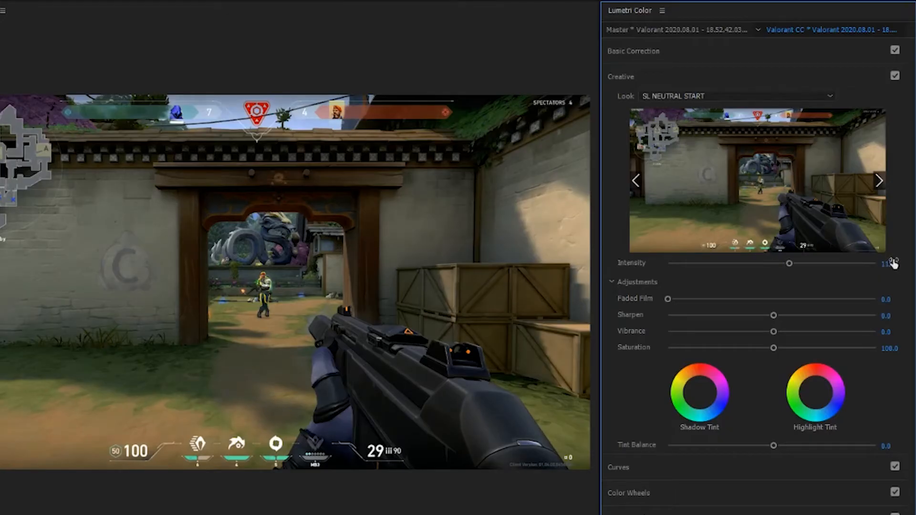
Step: Set the look's vibrance to 20 alongside its 115 intensity
{"action": "left_click", "coordinate": [888, 331]}
{"action": "type", "text": "2"}
{"action": "key", "text": "Return"}
{"action": "left_click", "coordinate": [713, 51]}
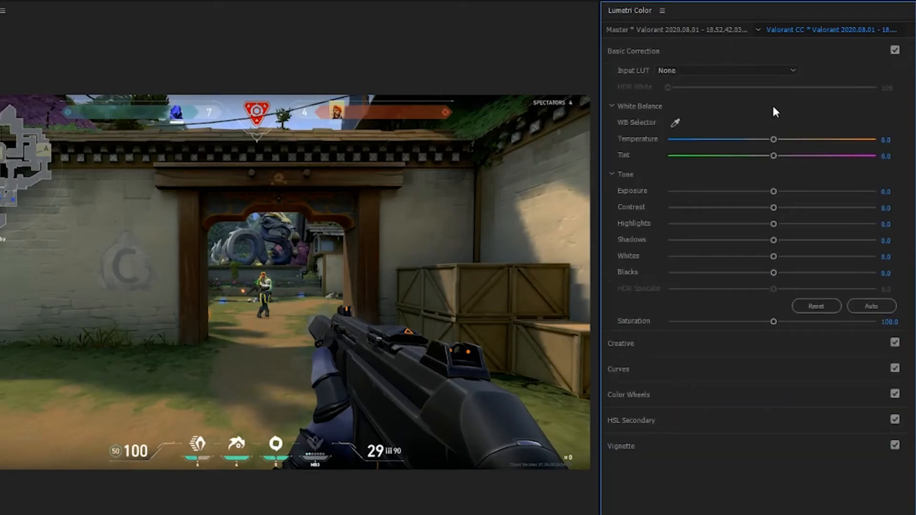
Step: Set exposure to 0.9 and the vignette amount to -0.1
{"action": "left_click", "coordinate": [887, 191]}
{"action": "type", "text": "0.9"}
{"action": "key", "text": "Return"}
{"action": "left_click", "coordinate": [668, 445]}
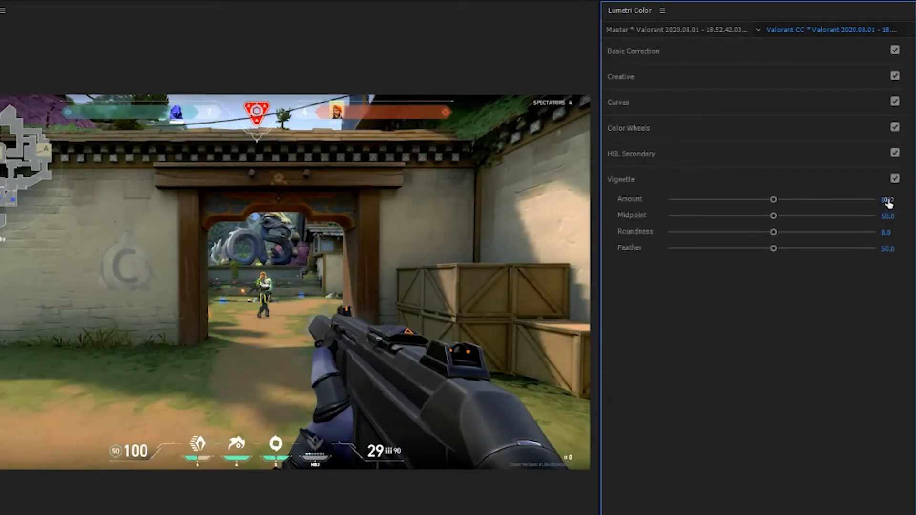
{"action": "left_click", "coordinate": [887, 200]}
{"action": "type", "text": "-0.1"}
{"action": "key", "text": "Return"}
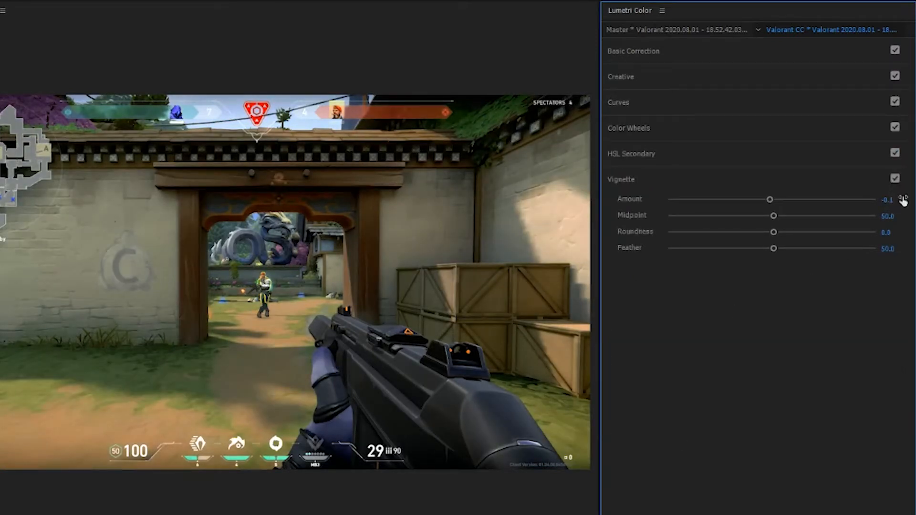
Step: Set the vignette midpoint to 4, roundness to 25 and feather to 100
{"action": "left_click", "coordinate": [888, 215]}
{"action": "type", "text": "4"}
{"action": "key", "text": "Return"}
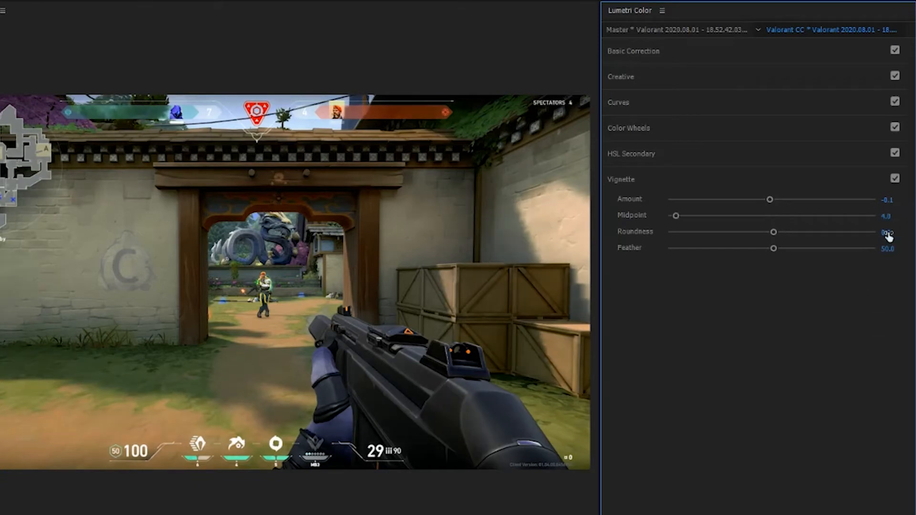
{"action": "left_click", "coordinate": [888, 231]}
{"action": "type", "text": "0"}
{"action": "key", "text": "Return"}
{"action": "left_click", "coordinate": [887, 248]}
{"action": "type", "text": "25"}
{"action": "key", "text": "Return"}
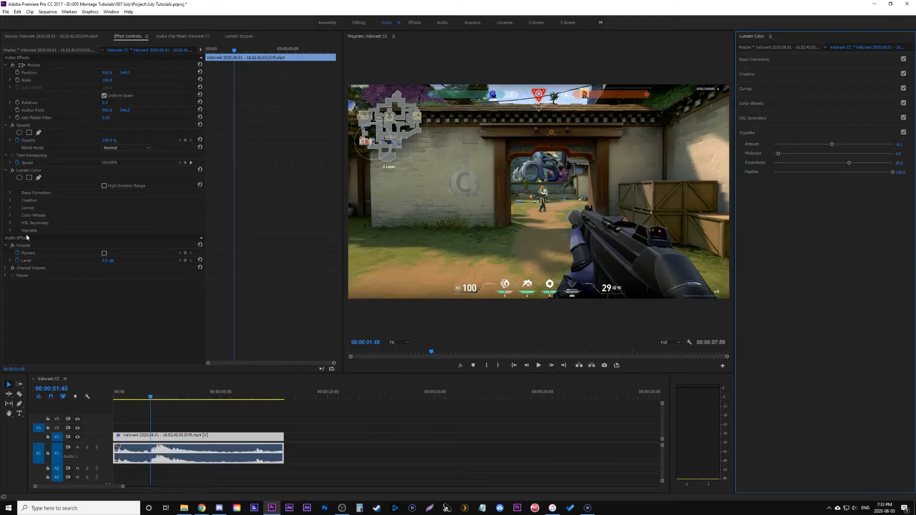
Step: Compare the clip with the grade off and on, then list the creative Look presets
{"action": "left_click", "coordinate": [13, 170]}
{"action": "left_click", "coordinate": [12, 170]}
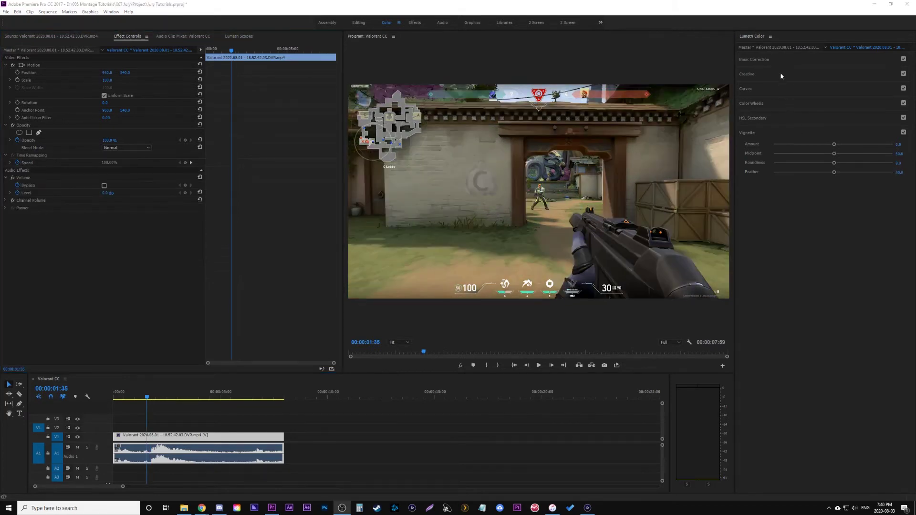
{"action": "left_click", "coordinate": [781, 76]}
{"action": "left_click", "coordinate": [835, 85]}
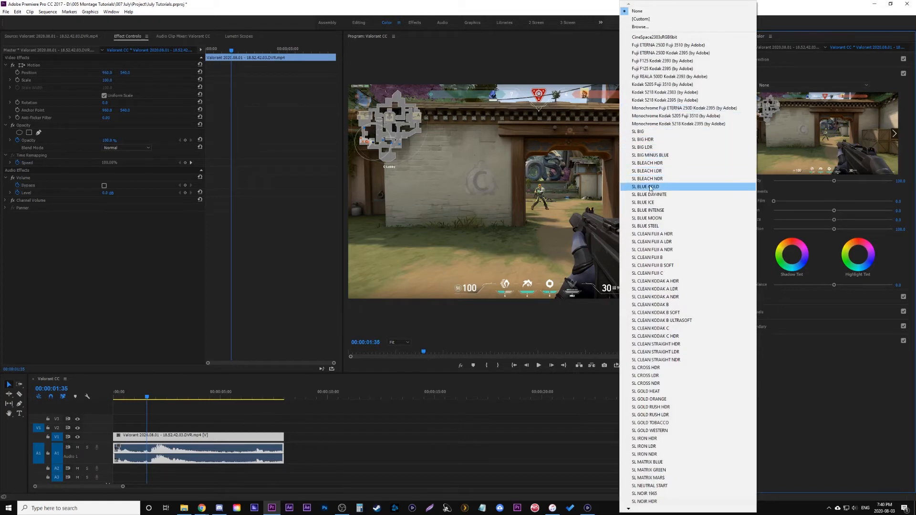
Step: Apply the SL CLEAN KODAK A HDR look with vibrance 35 and saturation 105
{"action": "left_click", "coordinate": [671, 282]}
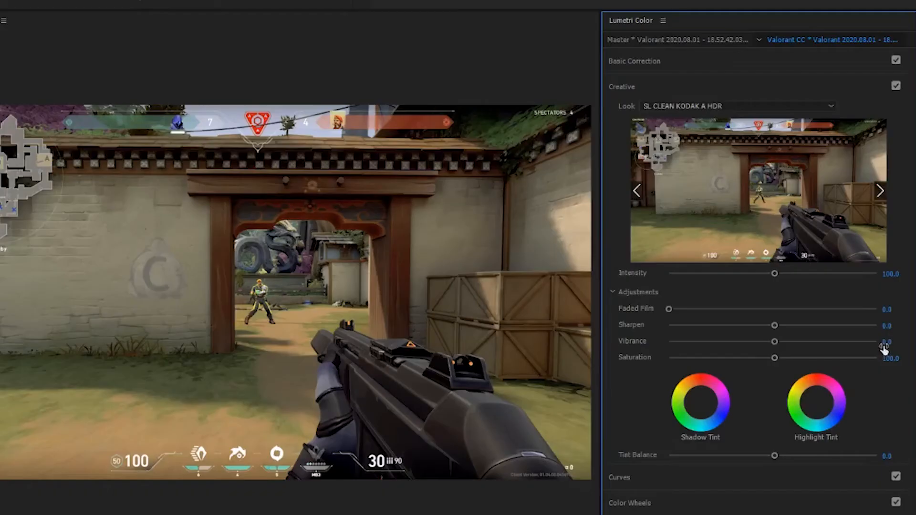
{"action": "left_click", "coordinate": [899, 219]}
{"action": "type", "text": "35"}
{"action": "key", "text": "Return"}
{"action": "left_click", "coordinate": [893, 358]}
{"action": "type", "text": "105"}
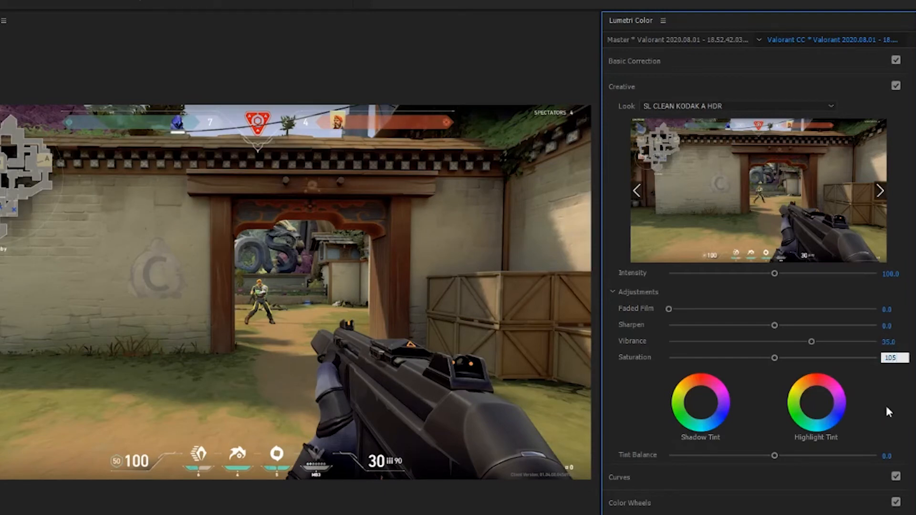
{"action": "key", "text": "Return"}
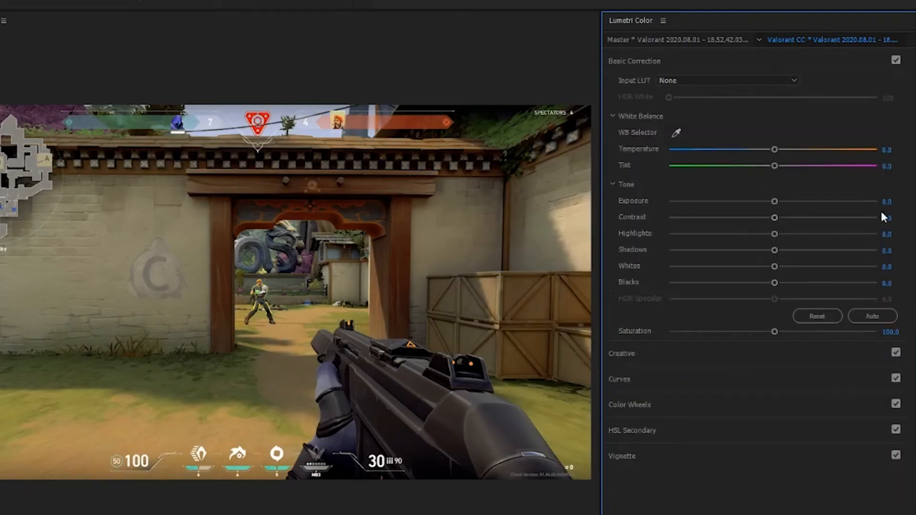
Step: Set tone to exposure 1.1, highlights -61, whites -11 and blacks -3
{"action": "left_click", "coordinate": [887, 202]}
{"action": "type", "text": "1.1"}
{"action": "key", "text": "Return"}
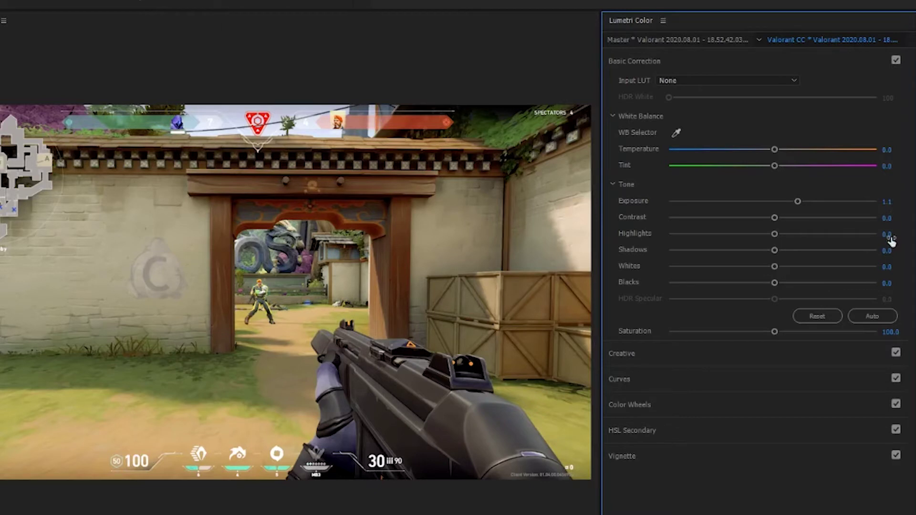
{"action": "left_click", "coordinate": [888, 233]}
{"action": "type", "text": "-61"}
{"action": "key", "text": "Return"}
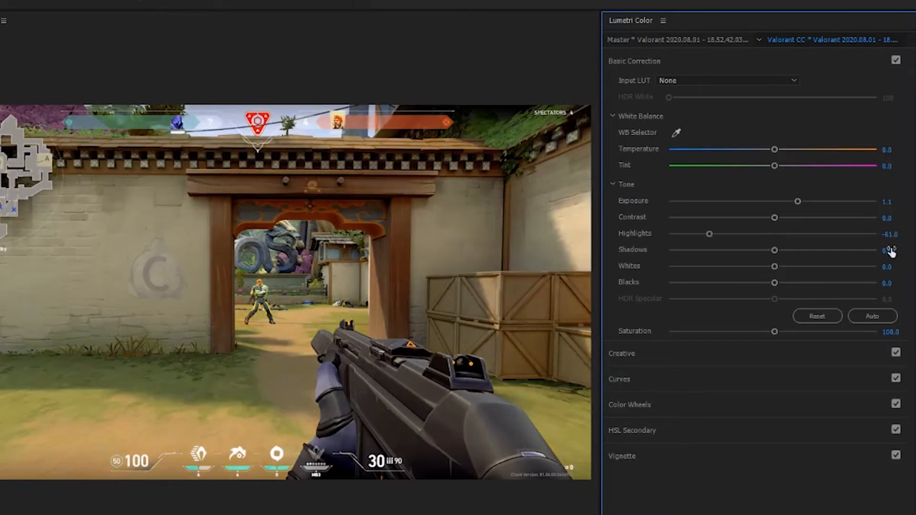
{"action": "left_click", "coordinate": [888, 266]}
{"action": "type", "text": "1"}
{"action": "key", "text": "Return"}
{"action": "left_click", "coordinate": [887, 282]}
{"action": "type", "text": "-3"}
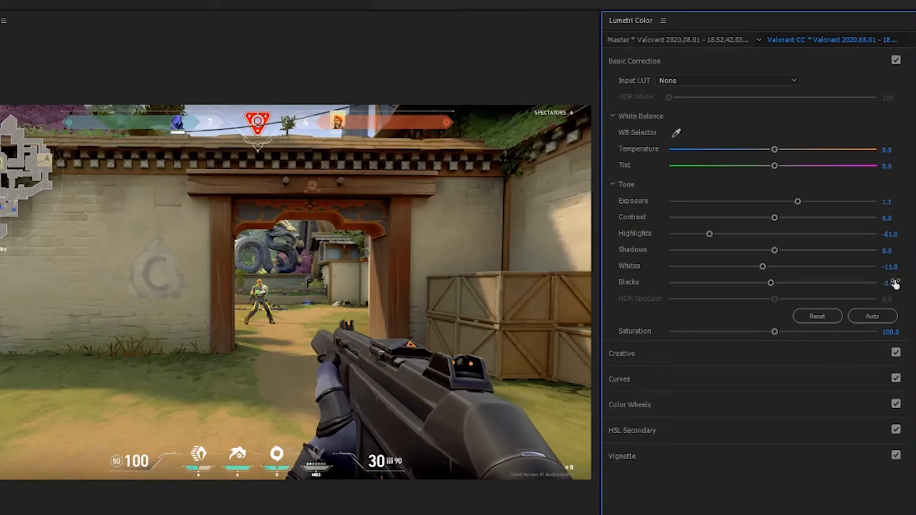
{"action": "left_click", "coordinate": [671, 456]}
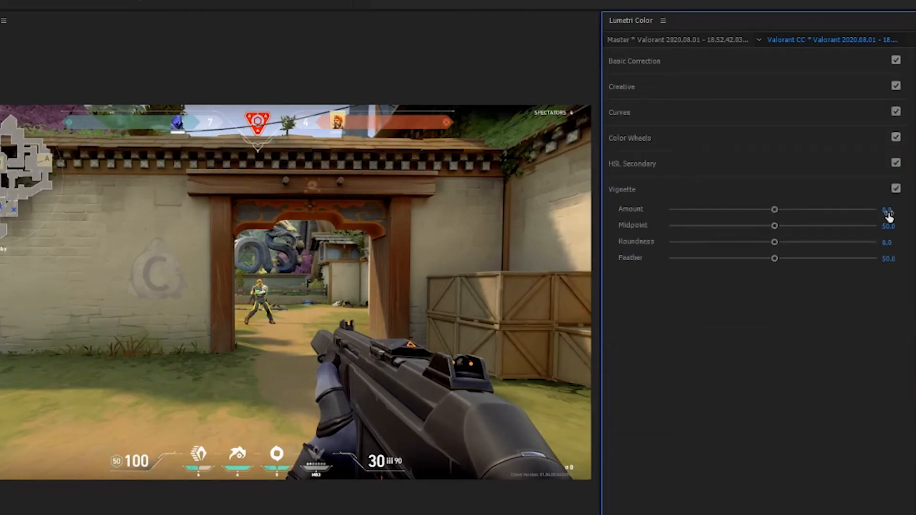
Step: Set the vignette amount to about -8.6 and roundness to 14
{"action": "left_click", "coordinate": [889, 210]}
{"action": "type", "text": "1"}
{"action": "key", "text": "Return"}
{"action": "left_click", "coordinate": [889, 243]}
{"action": "type", "text": "14"}
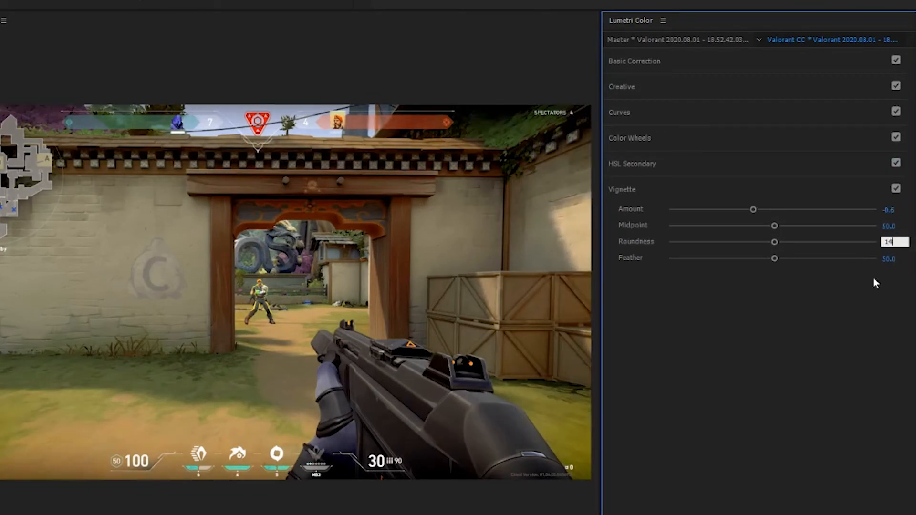
{"action": "key", "text": "Return"}
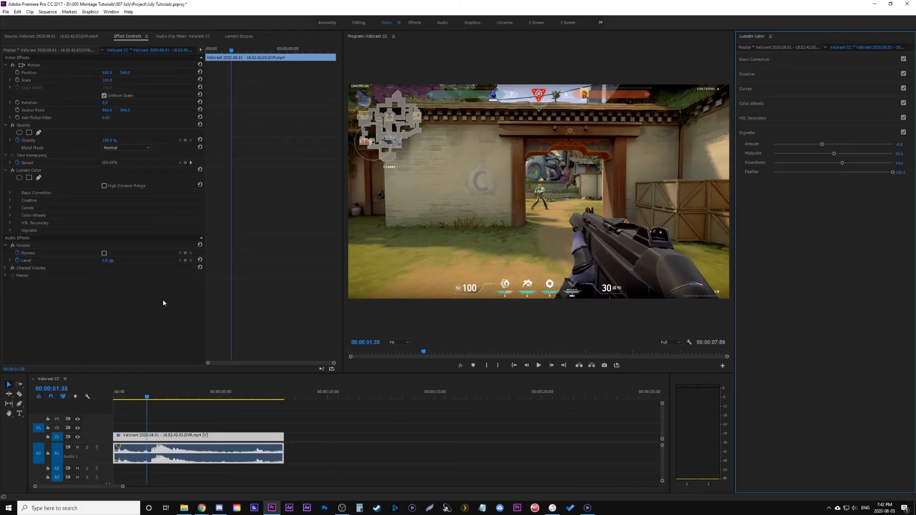
{"action": "left_click", "coordinate": [12, 172]}
{"action": "left_click", "coordinate": [12, 171]}
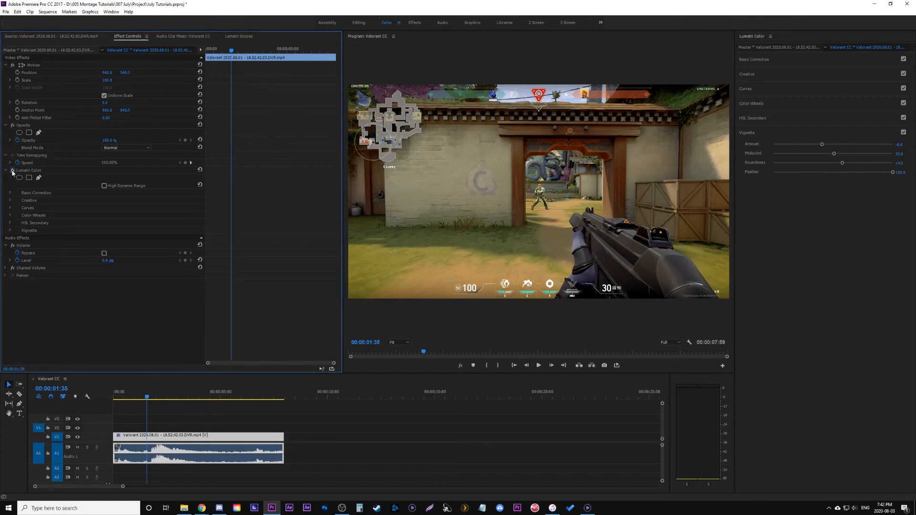
{"action": "left_click", "coordinate": [13, 171]}
{"action": "left_click", "coordinate": [12, 170]}
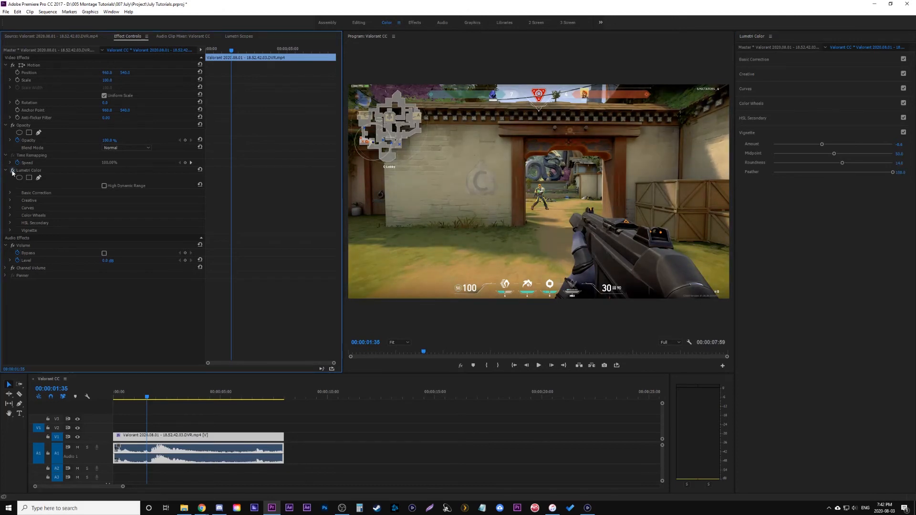